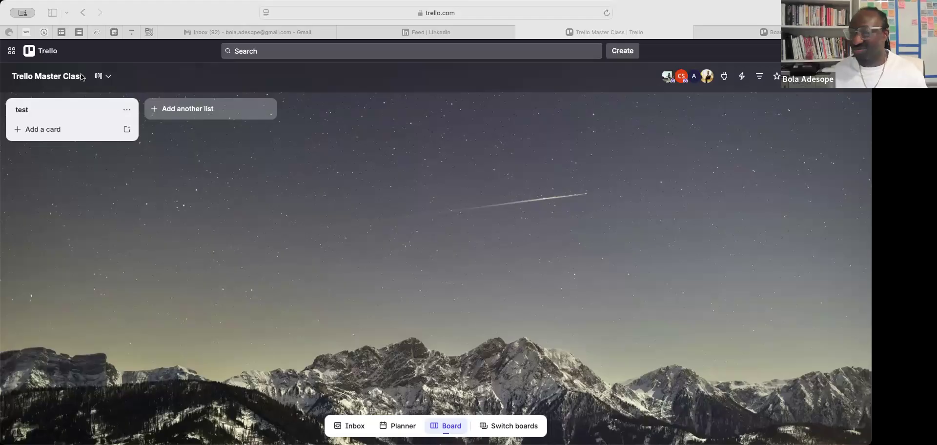
Handwrite the workflow stages To do, In Progress, Review and Done as annotations over the empty board area
{"action": "left_click_drag", "start_coordinate": [214, 175], "coordinate": [258, 167]}
{"action": "left_click_drag", "start_coordinate": [246, 169], "coordinate": [250, 198]}
{"action": "mouse_move", "coordinate": [255, 188]}
{"action": "left_mouse_down"}
{"action": "mouse_move", "coordinate": [264, 199]}
{"action": "mouse_move", "coordinate": [272, 185]}
{"action": "left_mouse_up"}
{"action": "mouse_move", "coordinate": [305, 171]}
{"action": "left_mouse_down"}
{"action": "mouse_move", "coordinate": [312, 201]}
{"action": "mouse_move", "coordinate": [319, 193]}
{"action": "left_mouse_up"}
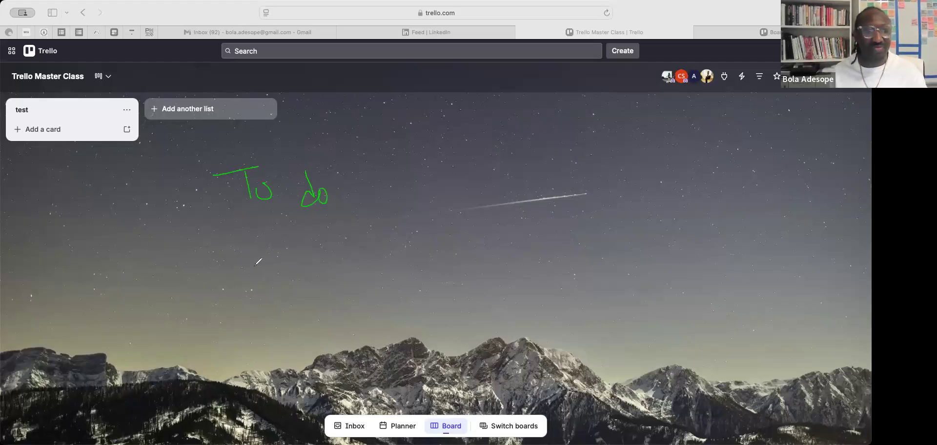
{"action": "mouse_move", "coordinate": [257, 226]}
{"action": "left_mouse_down"}
{"action": "mouse_move", "coordinate": [268, 265]}
{"action": "mouse_move", "coordinate": [294, 263]}
{"action": "left_mouse_up"}
{"action": "mouse_move", "coordinate": [313, 225]}
{"action": "left_mouse_down"}
{"action": "mouse_move", "coordinate": [326, 266]}
{"action": "mouse_move", "coordinate": [338, 243]}
{"action": "mouse_move", "coordinate": [428, 225]}
{"action": "left_mouse_up"}
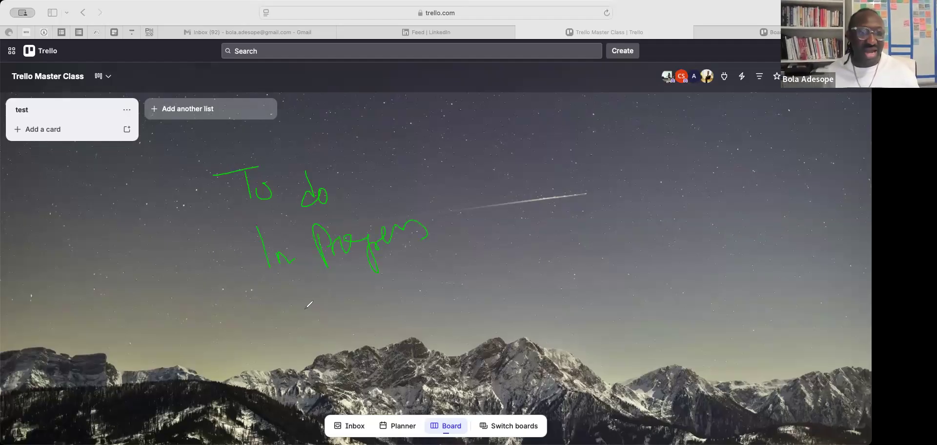
{"action": "left_click_drag", "start_coordinate": [288, 297], "coordinate": [296, 336]}
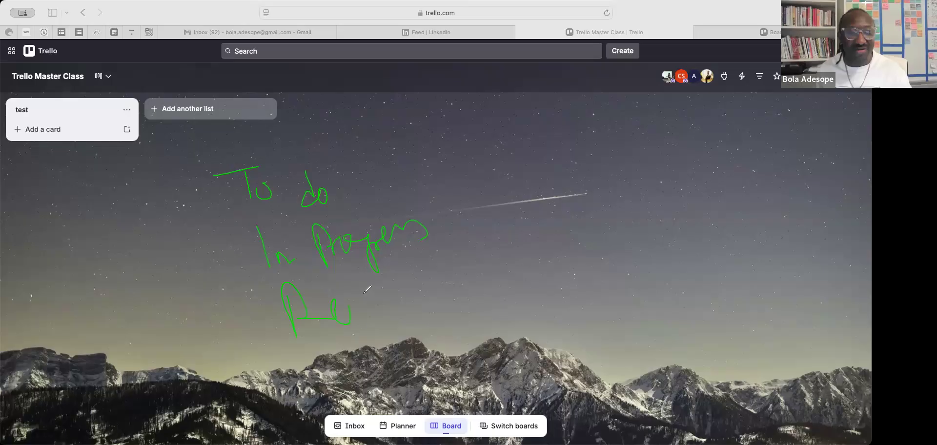
{"action": "left_click_drag", "start_coordinate": [373, 306], "coordinate": [421, 288]}
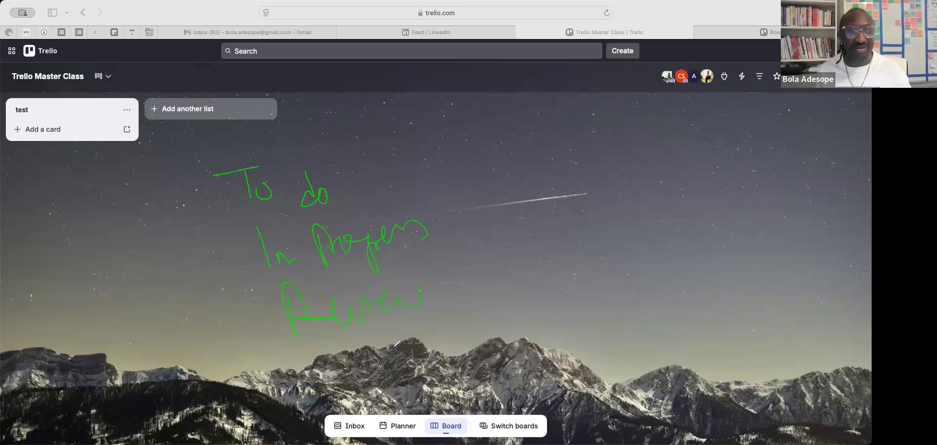
{"action": "mouse_move", "coordinate": [321, 349]}
{"action": "left_mouse_down"}
{"action": "mouse_move", "coordinate": [360, 355]}
{"action": "mouse_move", "coordinate": [389, 338]}
{"action": "mouse_move", "coordinate": [423, 348]}
{"action": "left_mouse_up"}
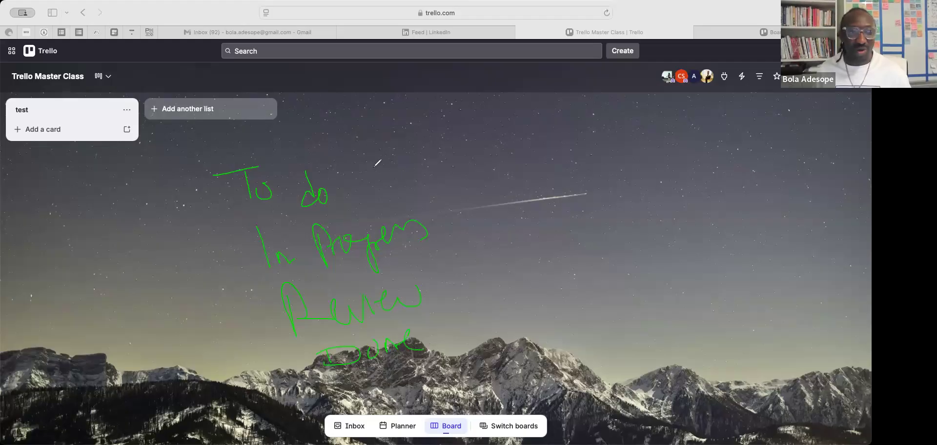
Draw annotation arrows linking the handwritten stages in order from To do through In Progress and Review to Done
{"action": "left_click_drag", "start_coordinate": [345, 170], "coordinate": [413, 171]}
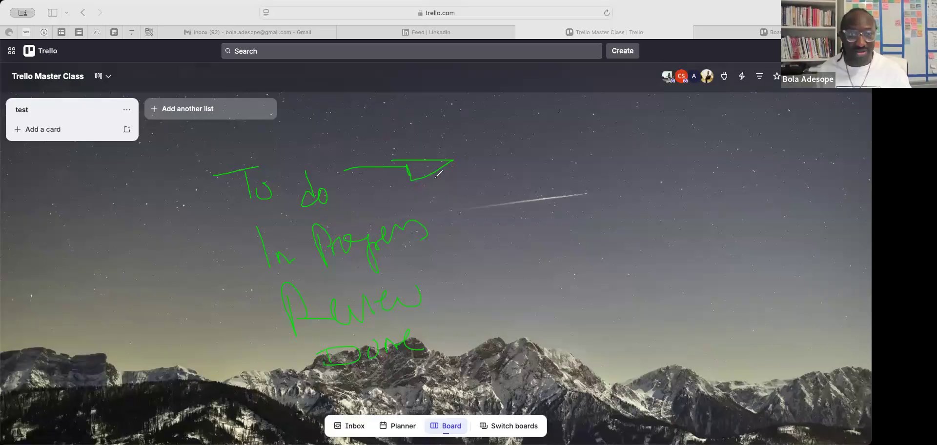
{"action": "mouse_move", "coordinate": [439, 170]}
{"action": "left_mouse_down"}
{"action": "mouse_move", "coordinate": [484, 198]}
{"action": "mouse_move", "coordinate": [450, 223]}
{"action": "mouse_move", "coordinate": [464, 213]}
{"action": "left_mouse_up"}
{"action": "mouse_move", "coordinate": [529, 258]}
{"action": "left_mouse_down"}
{"action": "mouse_move", "coordinate": [455, 288]}
{"action": "mouse_move", "coordinate": [478, 271]}
{"action": "left_mouse_up"}
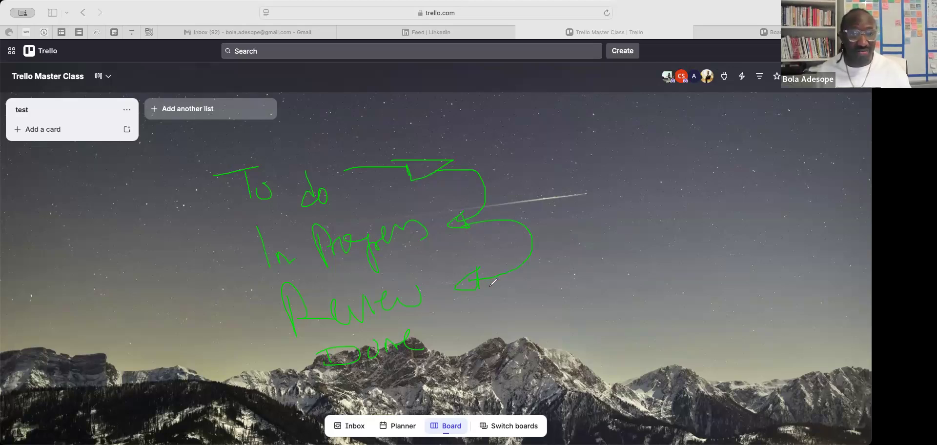
{"action": "mouse_move", "coordinate": [470, 280]}
{"action": "left_mouse_down"}
{"action": "mouse_move", "coordinate": [523, 279]}
{"action": "mouse_move", "coordinate": [504, 322]}
{"action": "mouse_move", "coordinate": [461, 326]}
{"action": "mouse_move", "coordinate": [466, 335]}
{"action": "left_mouse_up"}
Strike through the handwritten Review stage and write Test beside it as an alternative
{"action": "left_click_drag", "start_coordinate": [271, 302], "coordinate": [418, 302]}
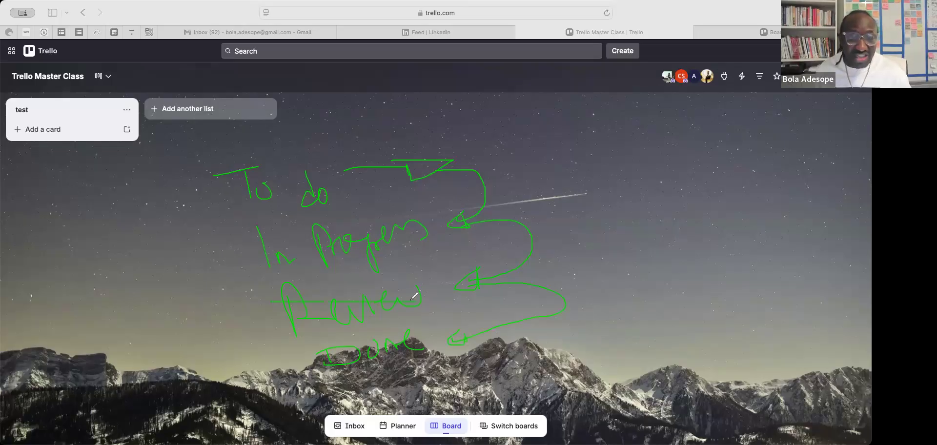
{"action": "mouse_move", "coordinate": [171, 302]}
{"action": "left_mouse_down"}
{"action": "mouse_move", "coordinate": [174, 324]}
{"action": "mouse_move", "coordinate": [226, 329]}
{"action": "left_mouse_up"}
{"action": "left_click_drag", "start_coordinate": [213, 315], "coordinate": [233, 312]}
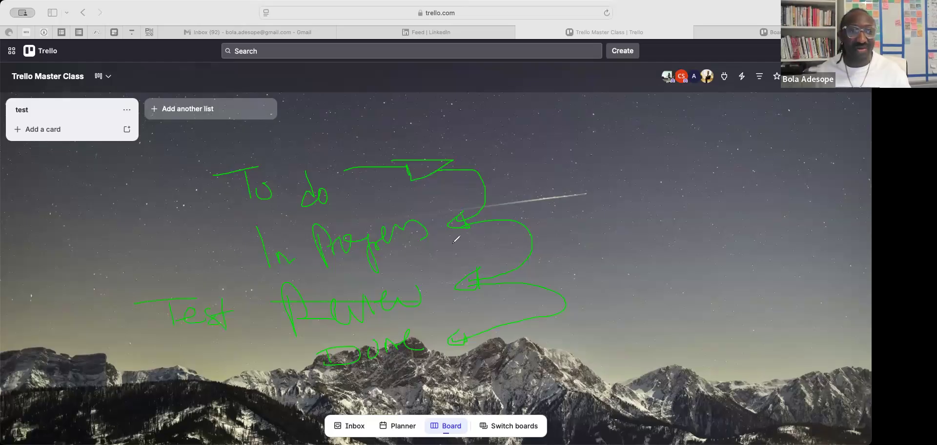
Draw a double curve alongside all the handwritten stages and write a label next to it
{"action": "mouse_move", "coordinate": [415, 137]}
{"action": "left_mouse_down"}
{"action": "mouse_move", "coordinate": [478, 147]}
{"action": "mouse_move", "coordinate": [530, 200]}
{"action": "mouse_move", "coordinate": [560, 335]}
{"action": "left_mouse_up"}
{"action": "mouse_move", "coordinate": [412, 127]}
{"action": "left_mouse_down"}
{"action": "mouse_move", "coordinate": [413, 137]}
{"action": "mouse_move", "coordinate": [448, 134]}
{"action": "mouse_move", "coordinate": [524, 179]}
{"action": "mouse_move", "coordinate": [562, 298]}
{"action": "mouse_move", "coordinate": [558, 348]}
{"action": "left_mouse_up"}
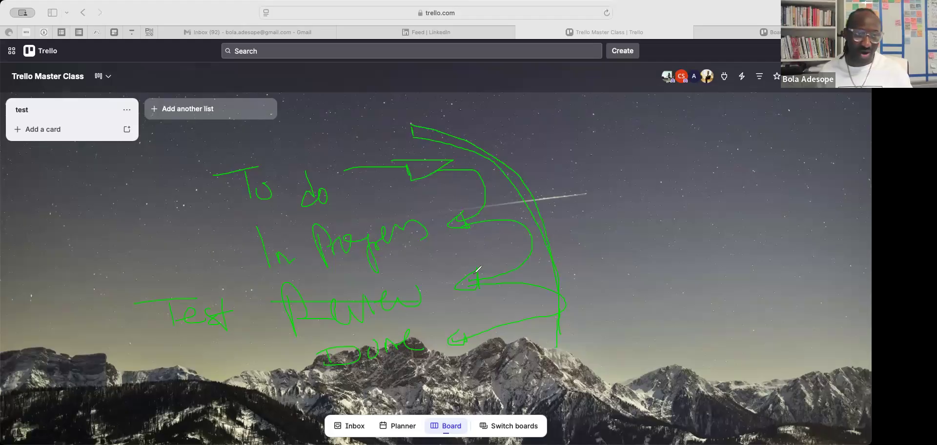
{"action": "mouse_move", "coordinate": [564, 121]}
{"action": "left_mouse_down"}
{"action": "mouse_move", "coordinate": [561, 148]}
{"action": "mouse_move", "coordinate": [583, 154]}
{"action": "mouse_move", "coordinate": [648, 138]}
{"action": "left_mouse_up"}
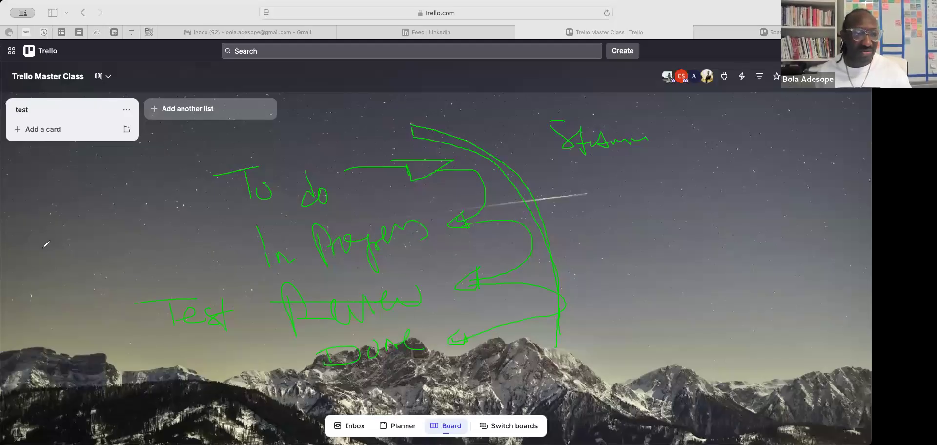
Underline each handwritten stage name, then clear the annotations from the board
{"action": "left_click_drag", "start_coordinate": [259, 213], "coordinate": [403, 204]}
{"action": "left_click_drag", "start_coordinate": [195, 332], "coordinate": [288, 324]}
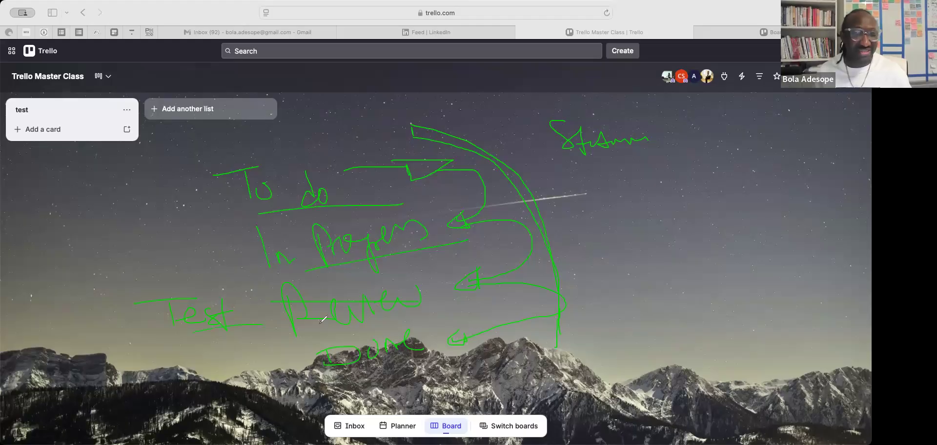
{"action": "left_click_drag", "start_coordinate": [324, 365], "coordinate": [430, 350]}
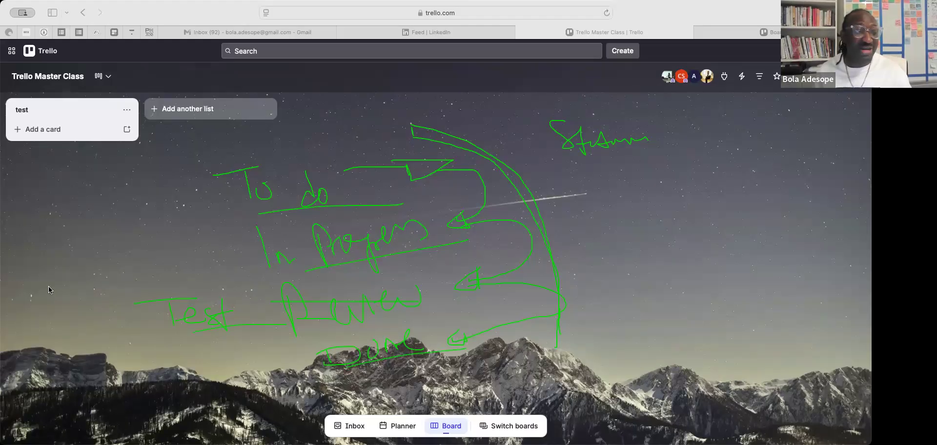
{"action": "left_click", "coordinate": [78, 273]}
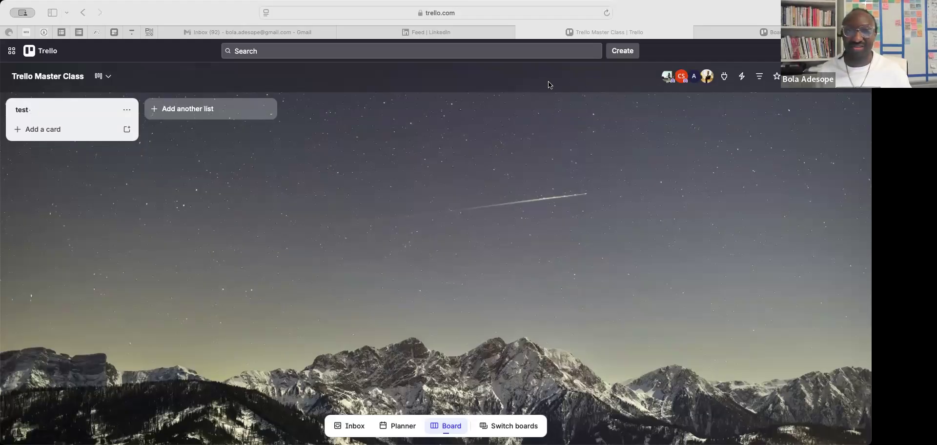
Rename the test list as To Do
{"action": "left_click", "coordinate": [24, 116]}
{"action": "left_click", "coordinate": [31, 108]}
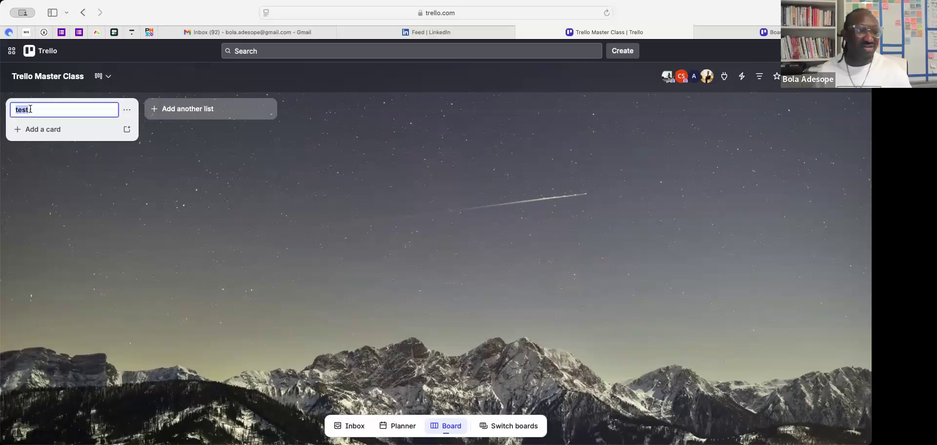
{"action": "type", "text": "To Do"}
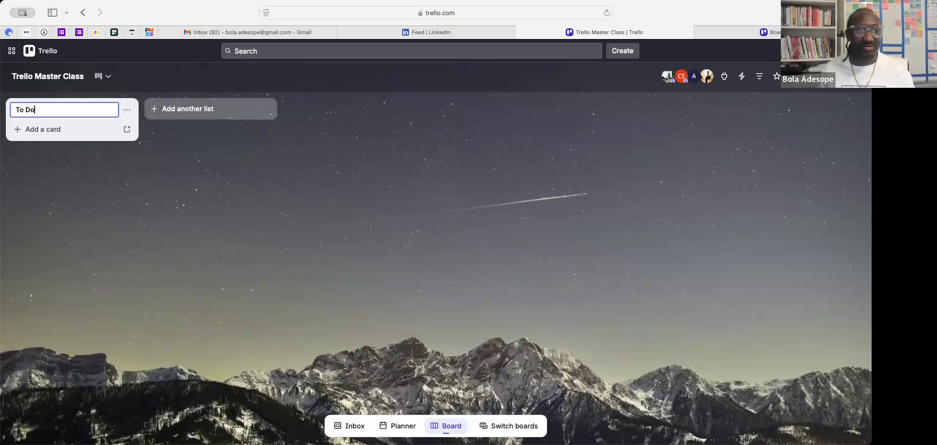
{"action": "key", "text": "Return"}
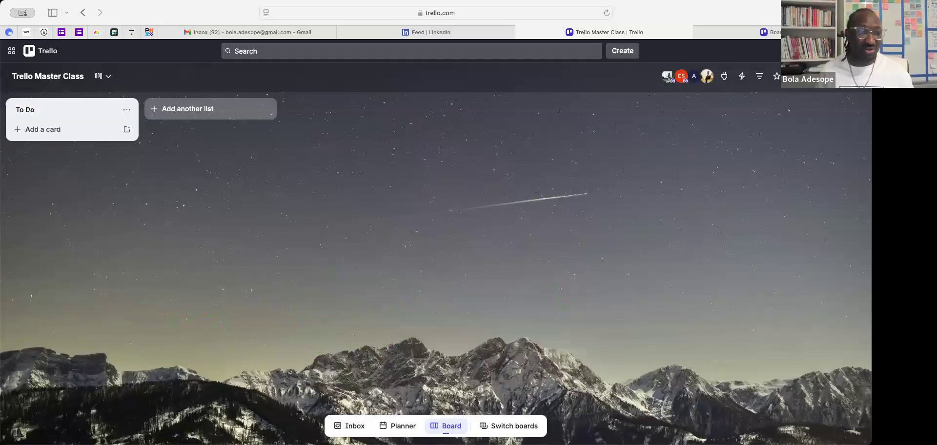
Add two lists after To Do, named In progress and Review/Testing
{"action": "left_click", "coordinate": [167, 113]}
{"action": "type", "text": "In progress"}
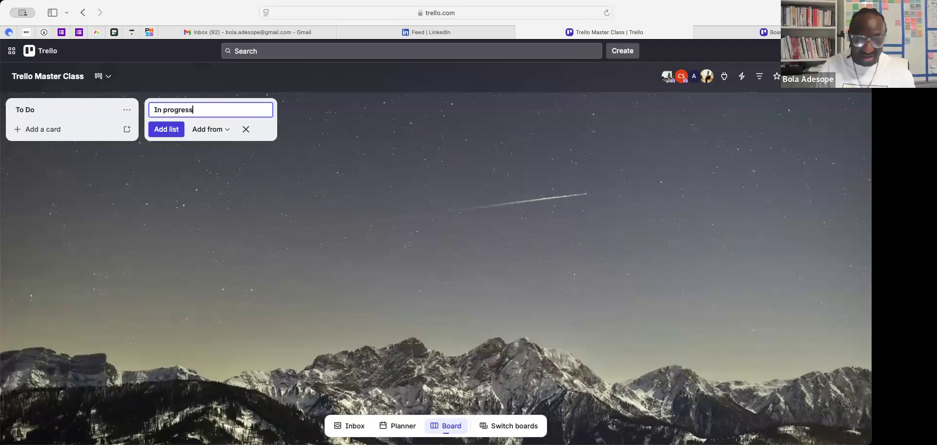
{"action": "key", "text": "Return"}
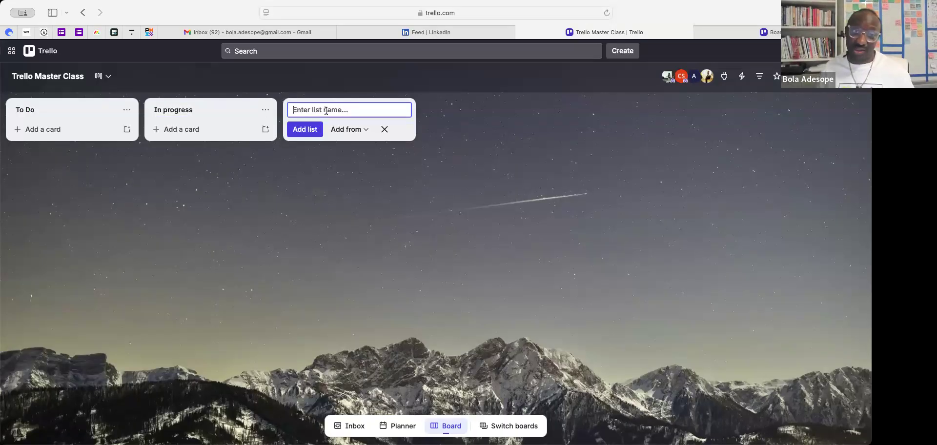
{"action": "type", "text": "Review/Testing"}
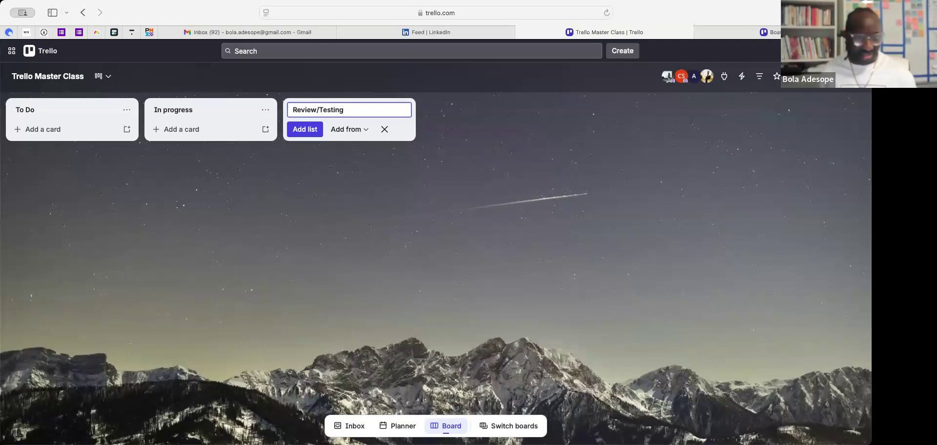
{"action": "key", "text": "Return"}
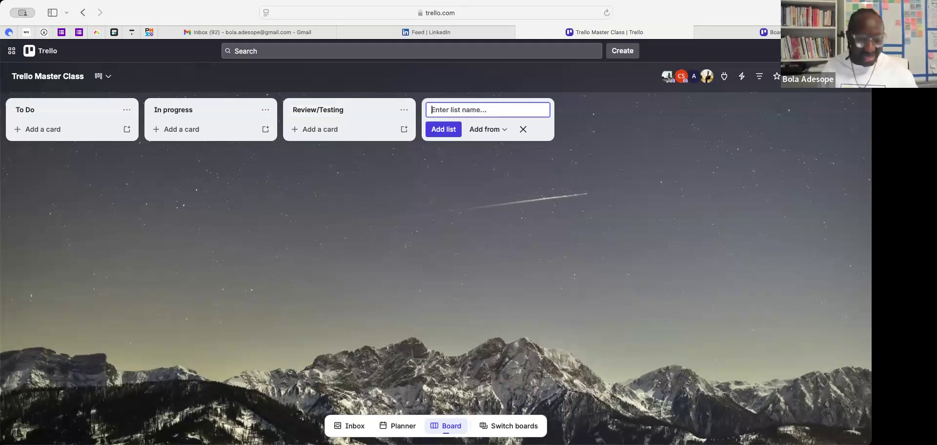
Add a list named Done after Review/Testing and end list entry
{"action": "type", "text": "Done"}
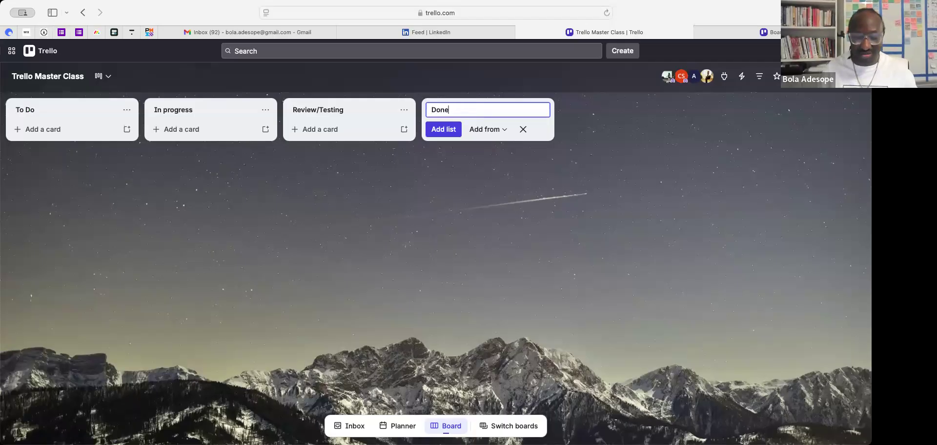
{"action": "key", "text": "Return"}
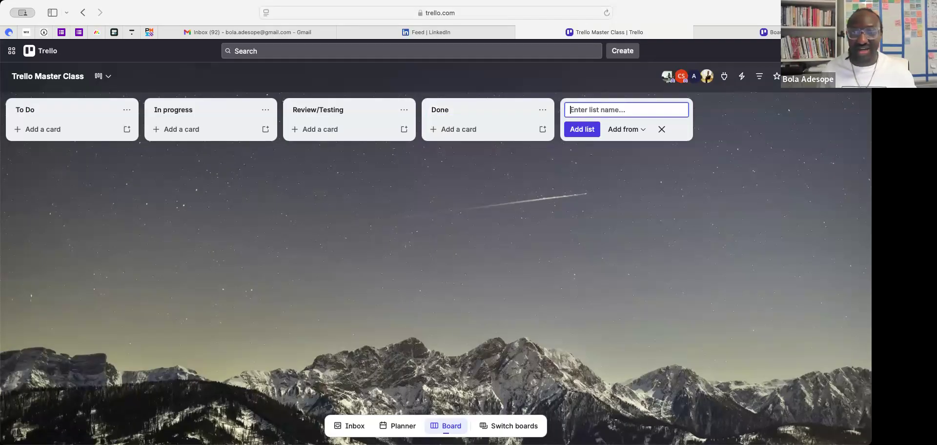
{"action": "left_click", "coordinate": [662, 129]}
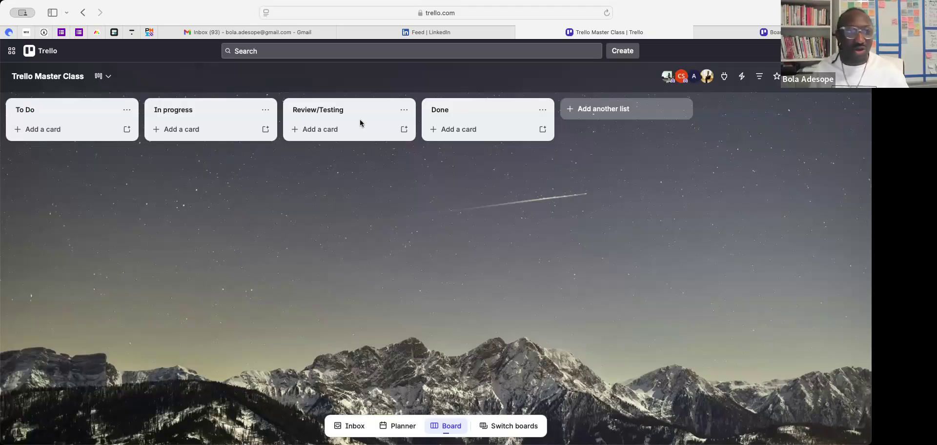
Rename the In progress list as On Going
{"action": "left_click", "coordinate": [185, 112]}
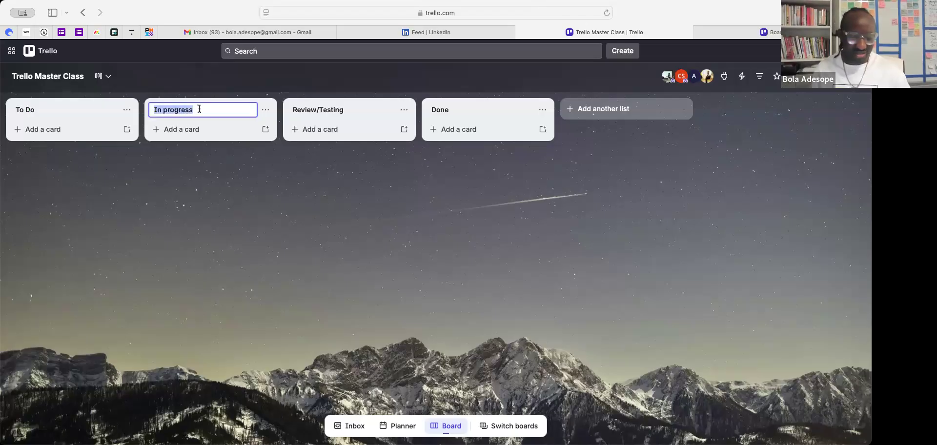
{"action": "type", "text": "On Going"}
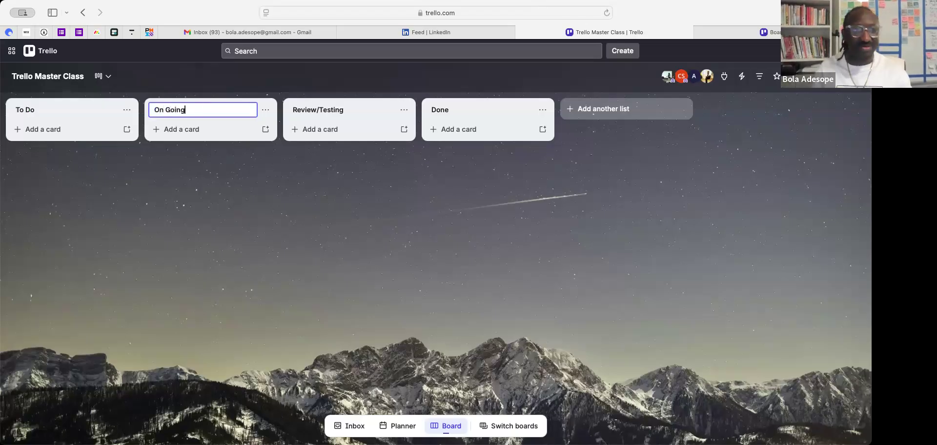
{"action": "key", "text": "Return"}
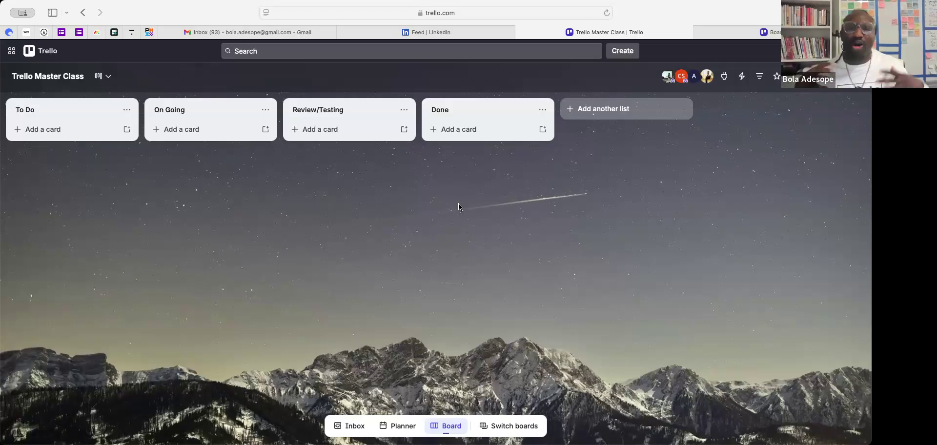
Rename the Done list as Completed
{"action": "left_click", "coordinate": [449, 109]}
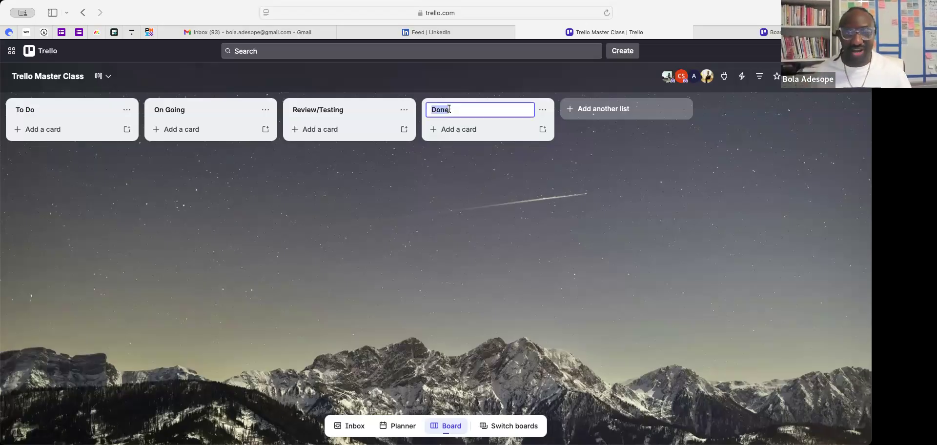
{"action": "type", "text": "Completed"}
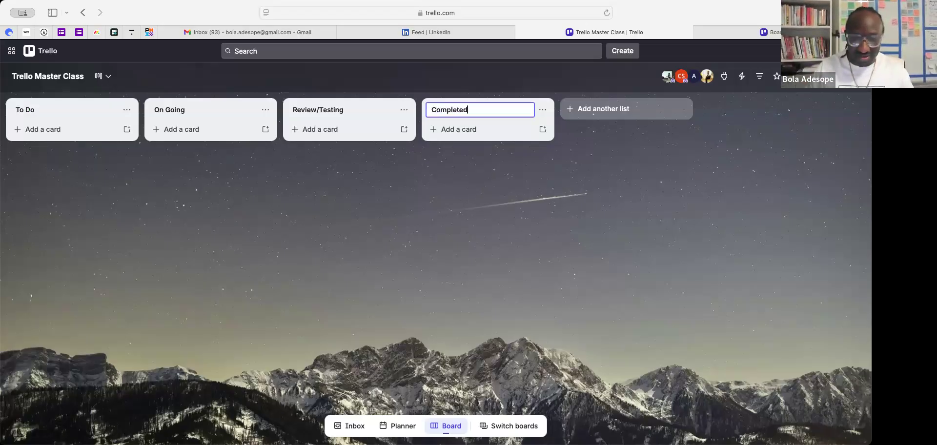
{"action": "key", "text": "Return"}
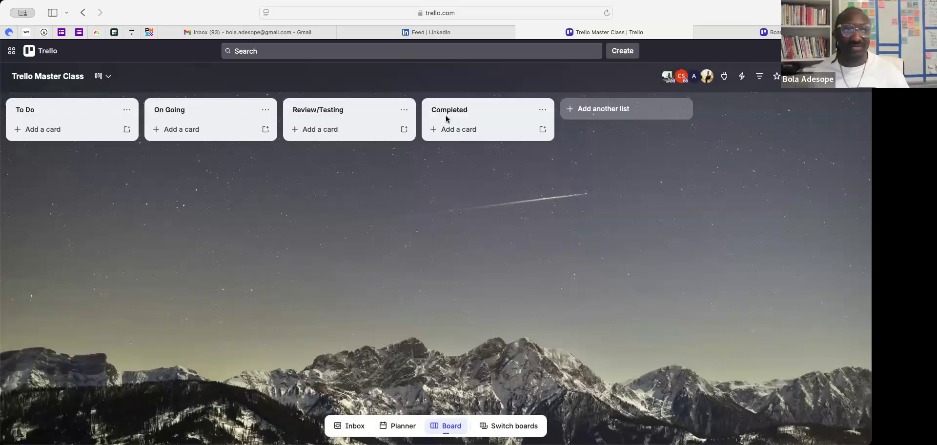